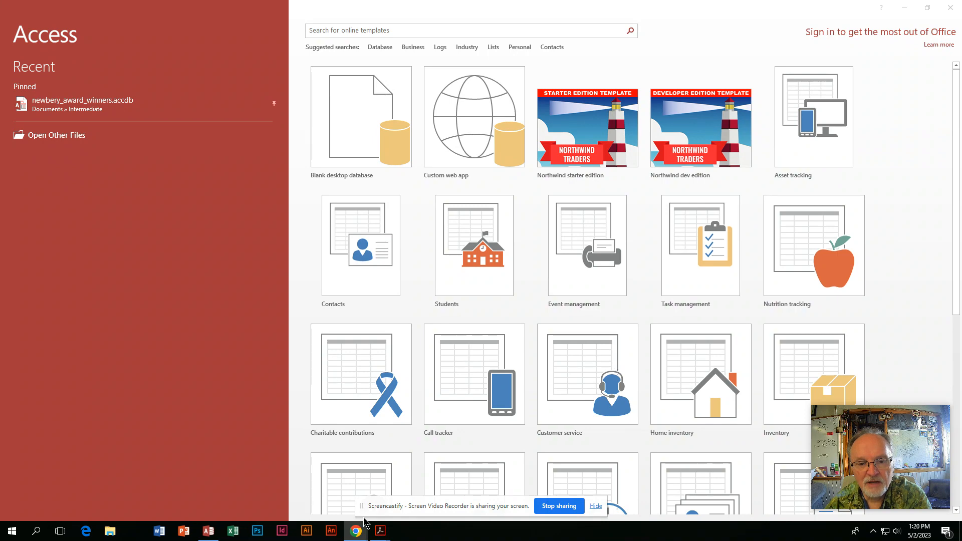
Switch to Chrome and examine the Avery address label page on Staples for product pictures, brand and label number
{"action": "mouse_move", "coordinate": [354, 534]}
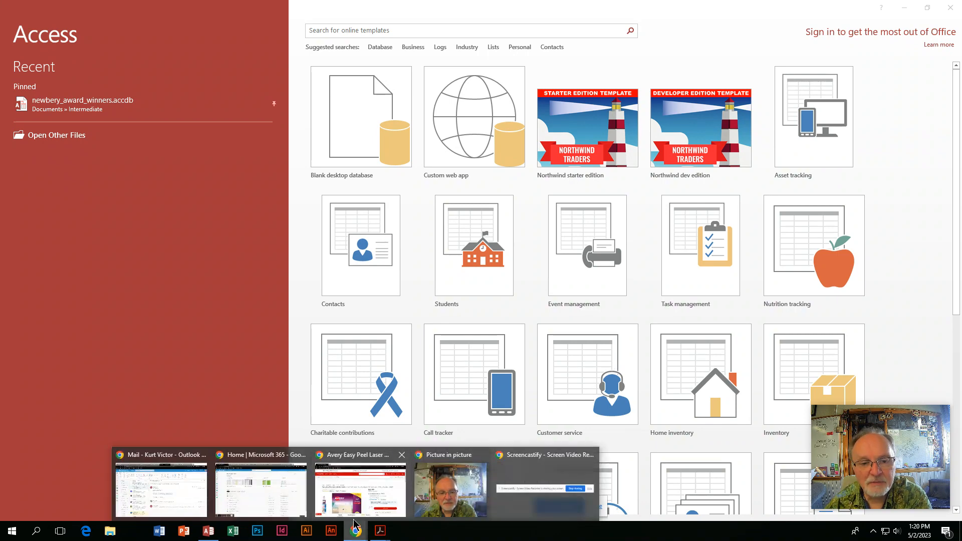
{"action": "left_click", "coordinate": [357, 496]}
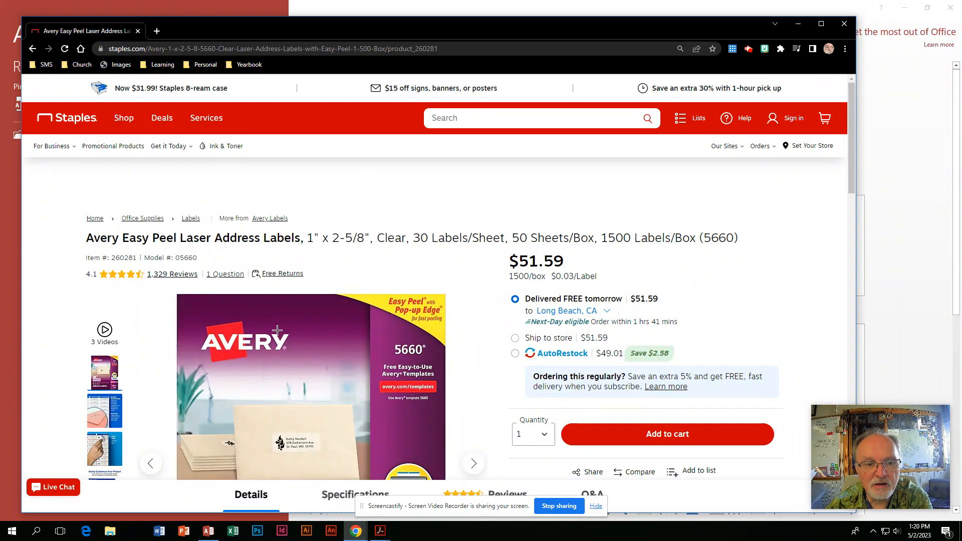
{"action": "left_click", "coordinate": [114, 419]}
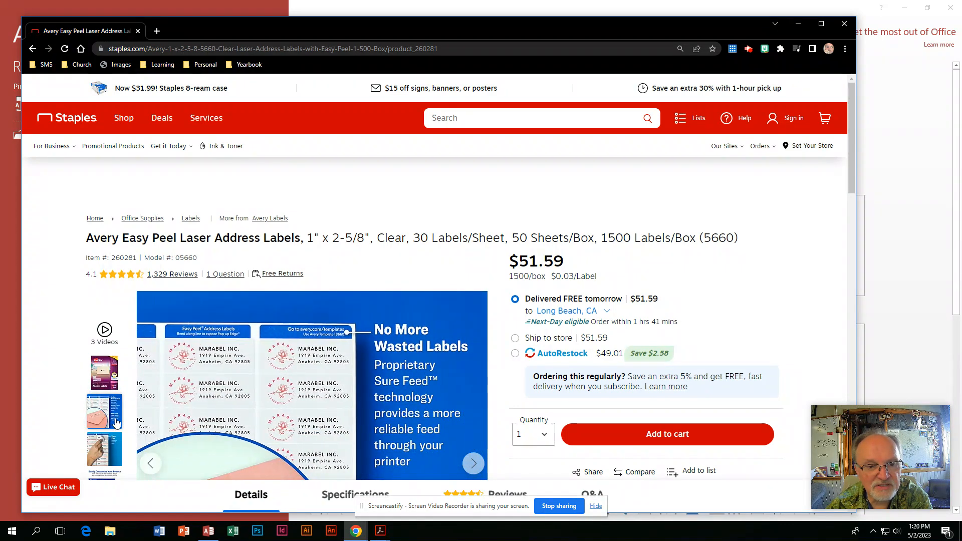
{"action": "left_click", "coordinate": [117, 457]}
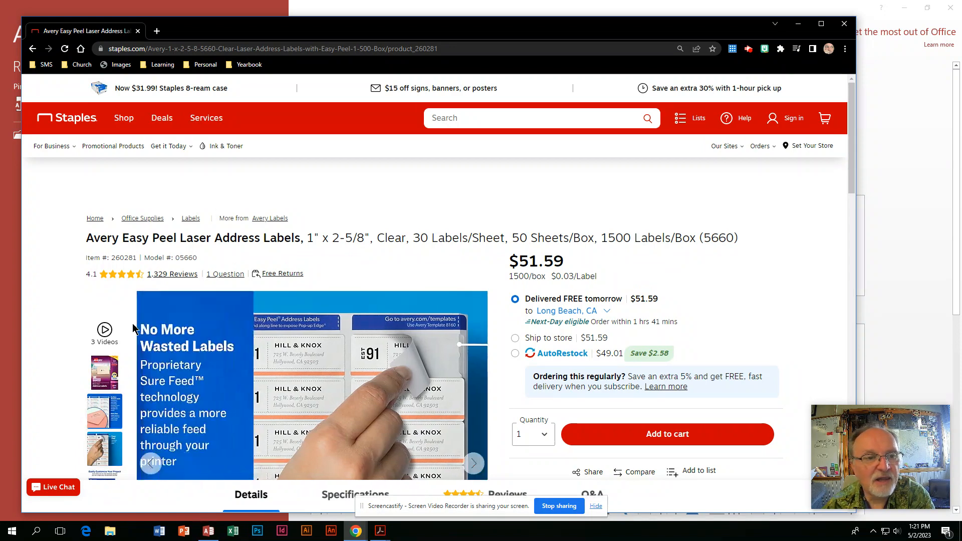
{"action": "left_click_drag", "start_coordinate": [119, 239], "coordinate": [87, 240]}
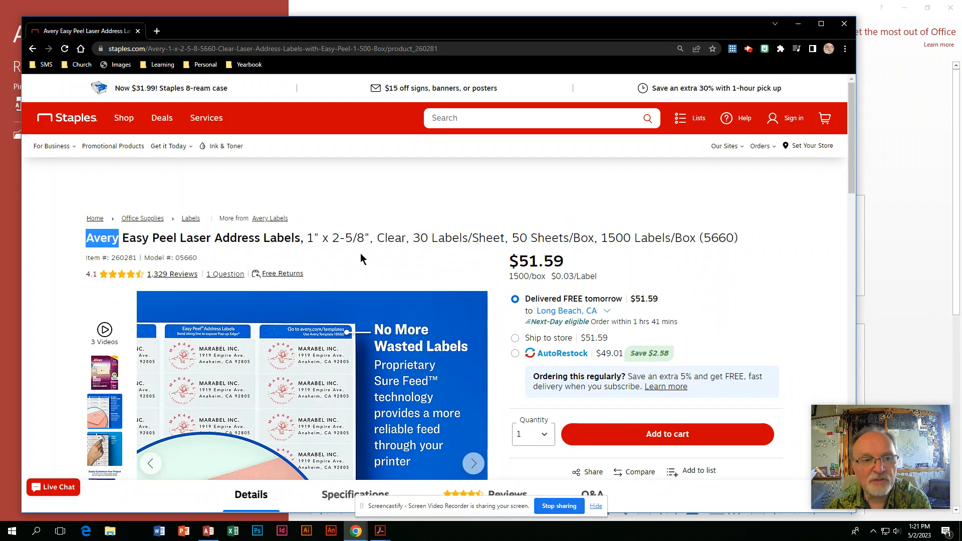
{"action": "left_click", "coordinate": [111, 239]}
{"action": "left_click_drag", "start_coordinate": [112, 239], "coordinate": [69, 245]}
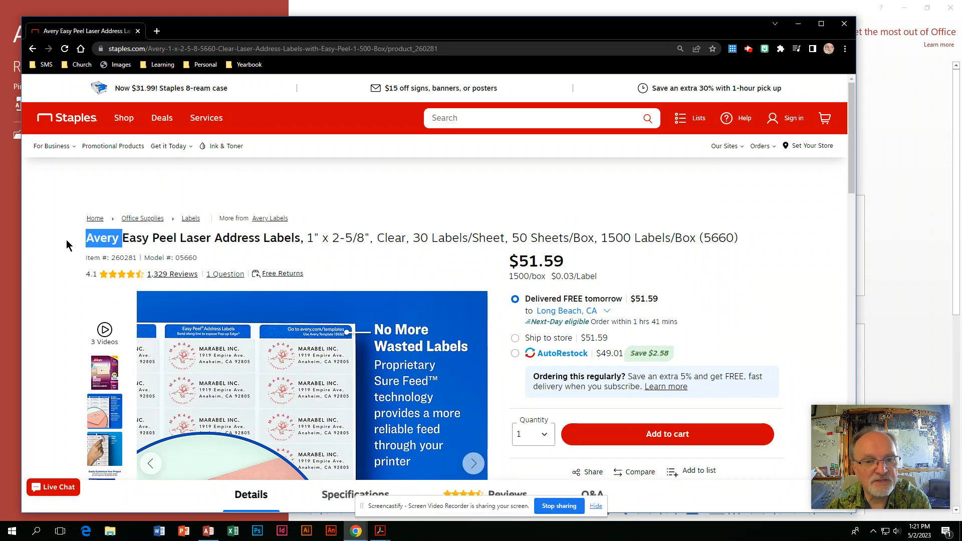
{"action": "left_click_drag", "start_coordinate": [703, 239], "coordinate": [732, 242]}
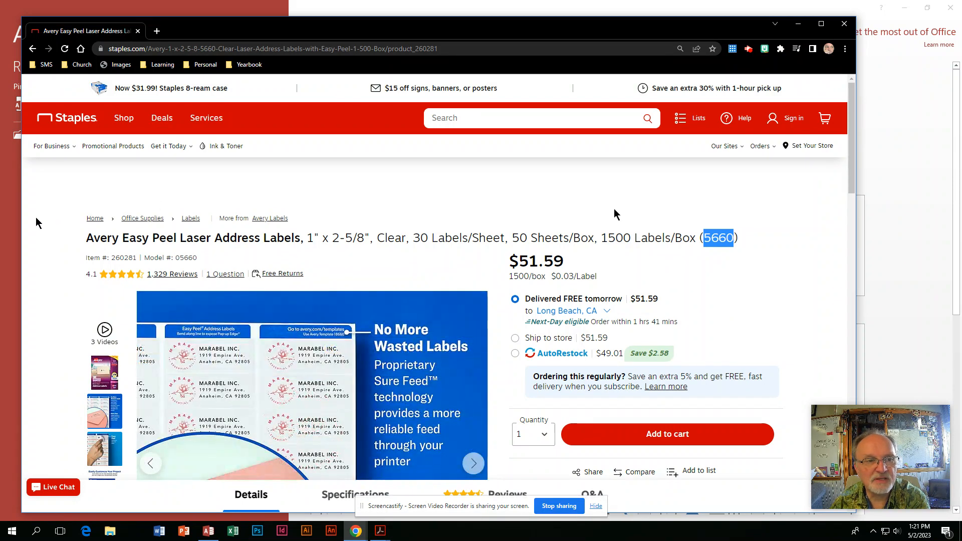
Switch back to Access, open the newbery_award_winners.accdb database, and review the newbery award winnersT table before closing it
{"action": "left_click", "coordinate": [10, 221]}
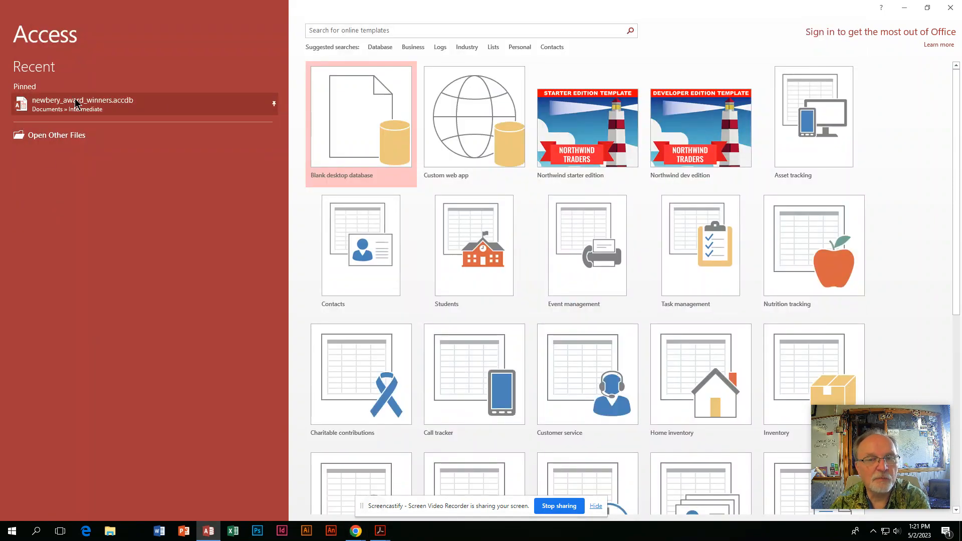
{"action": "left_click", "coordinate": [75, 99]}
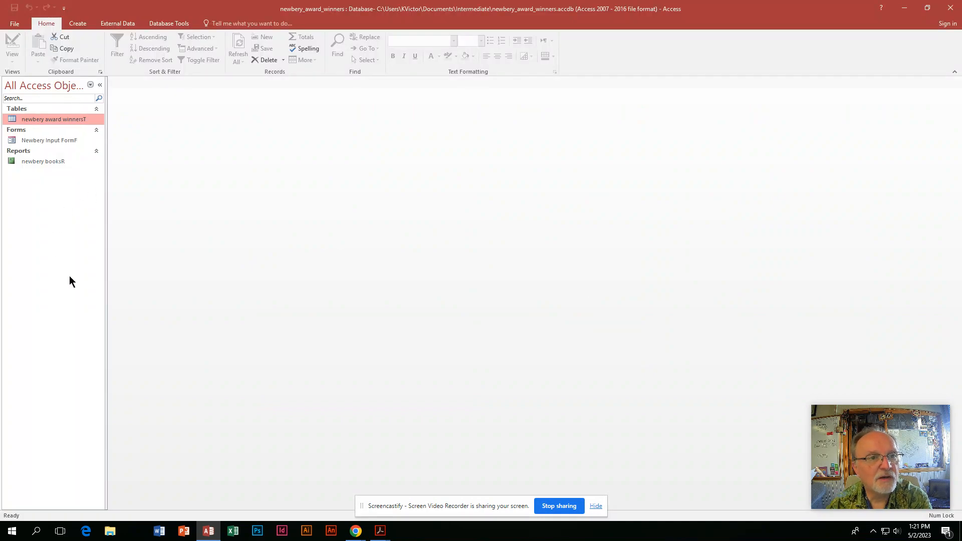
{"action": "left_click", "coordinate": [78, 24]}
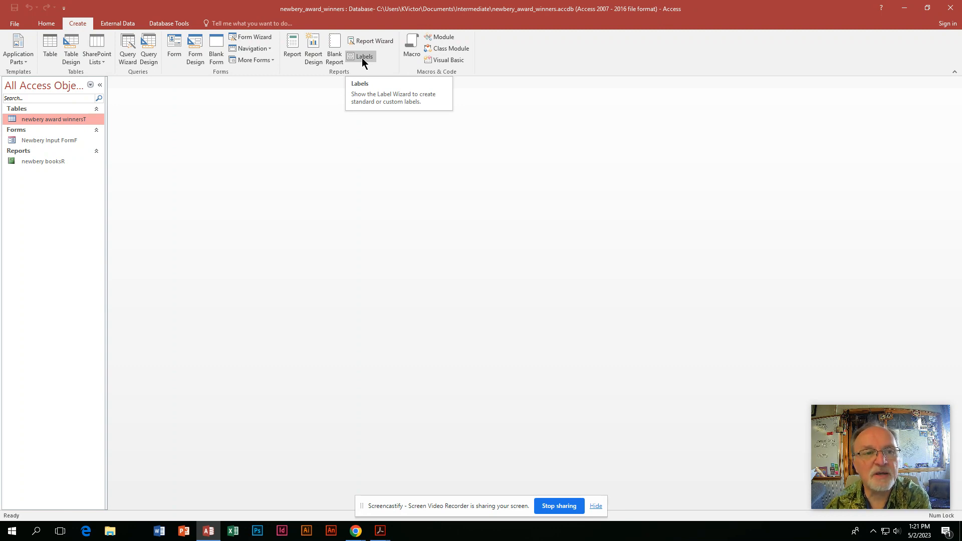
{"action": "double_click", "coordinate": [42, 119]}
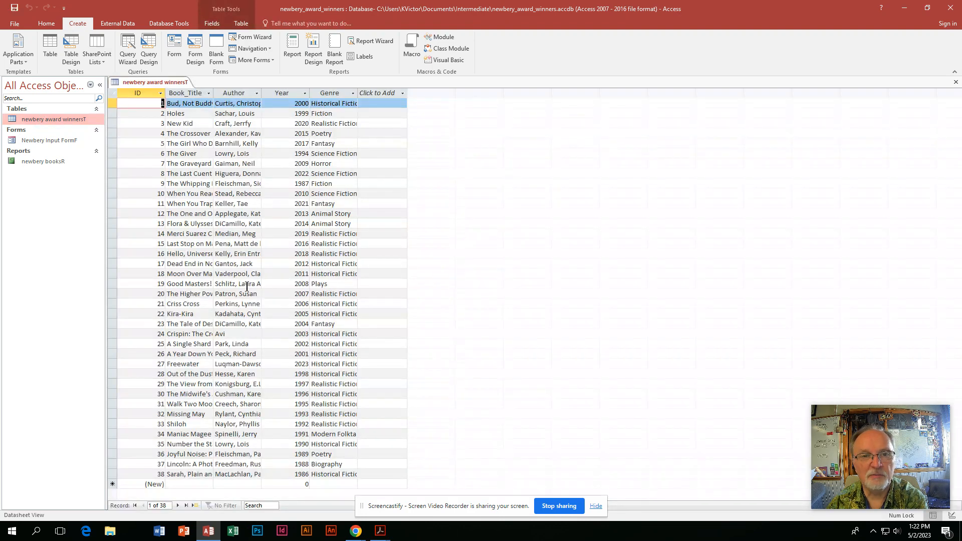
{"action": "left_click", "coordinate": [955, 83]}
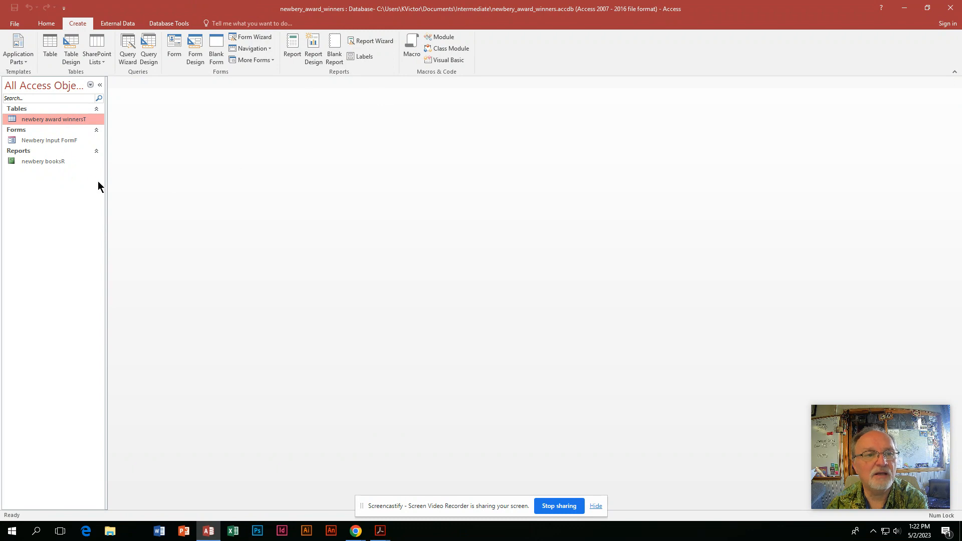
Start the Label Wizard for the newbery award winnersT table and filter the label sizes by the manufacturer Avery
{"action": "left_click", "coordinate": [370, 59]}
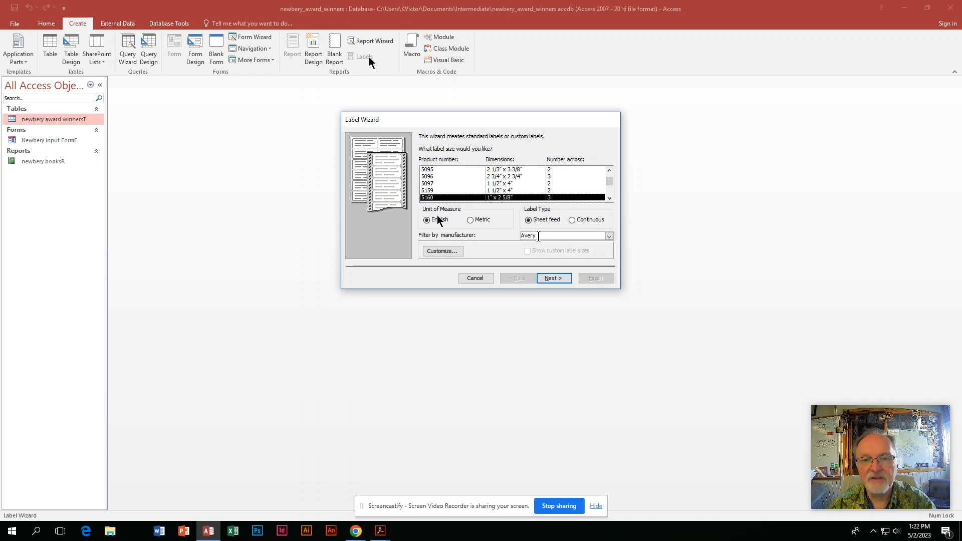
{"action": "left_click", "coordinate": [609, 236]}
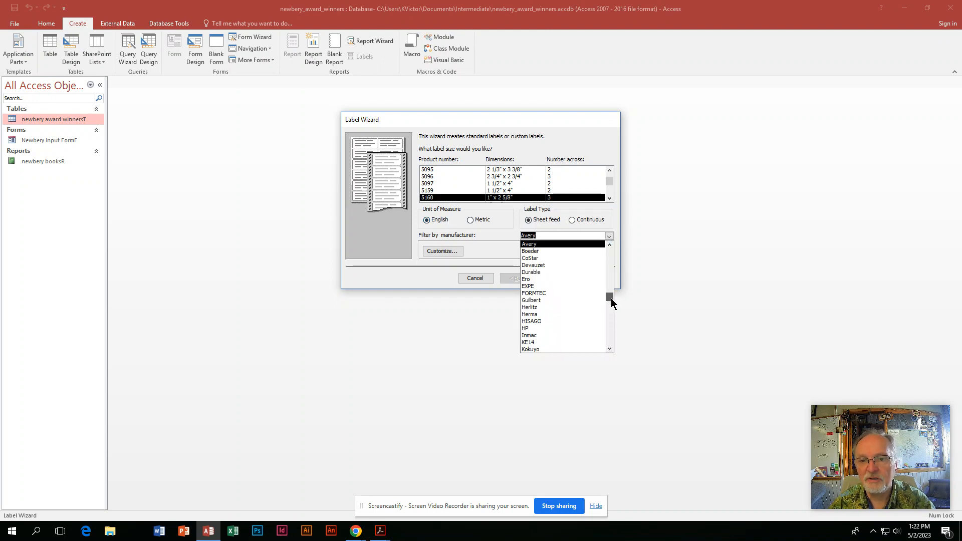
{"action": "left_click_drag", "start_coordinate": [611, 299], "coordinate": [613, 245]}
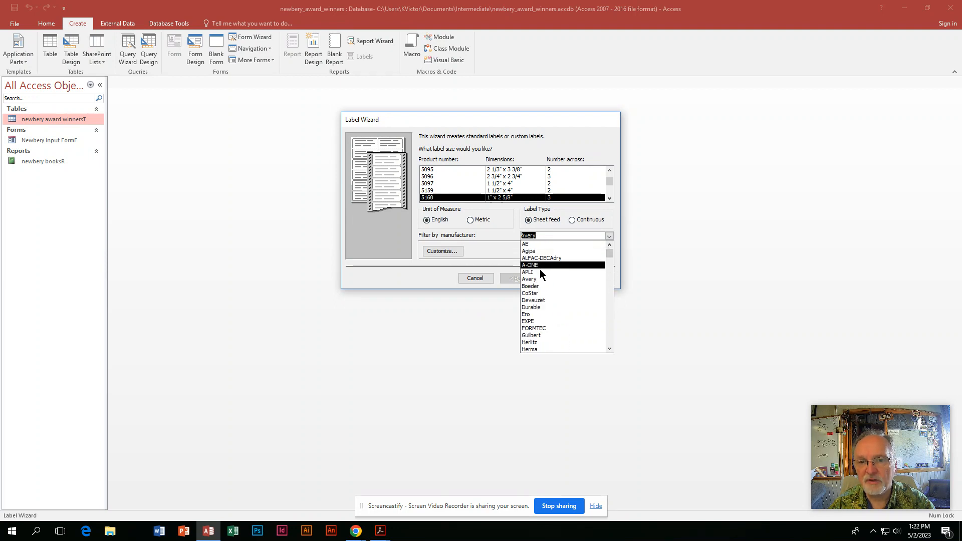
{"action": "left_click", "coordinate": [549, 280]}
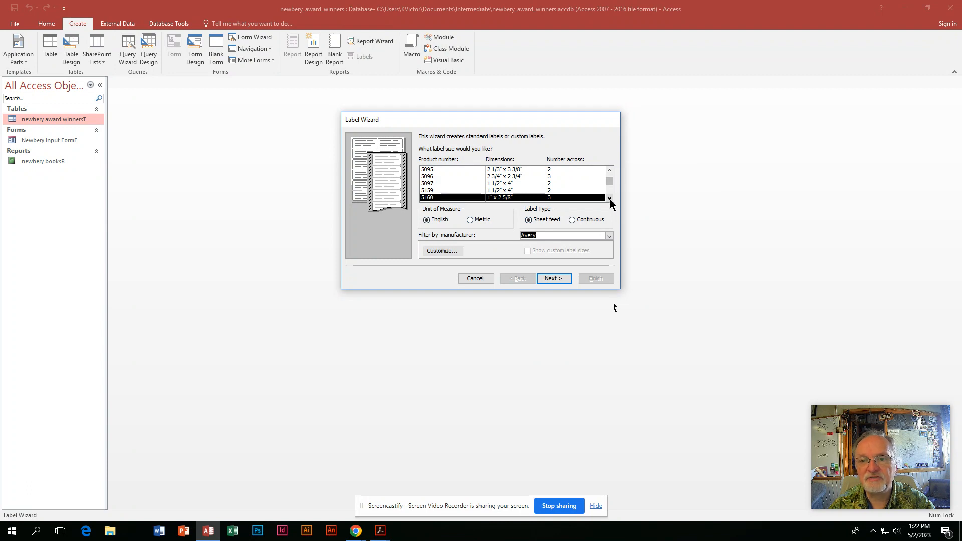
Choose Avery label 5660 as the label size and accept the default font and color settings
{"action": "left_click", "coordinate": [610, 183]}
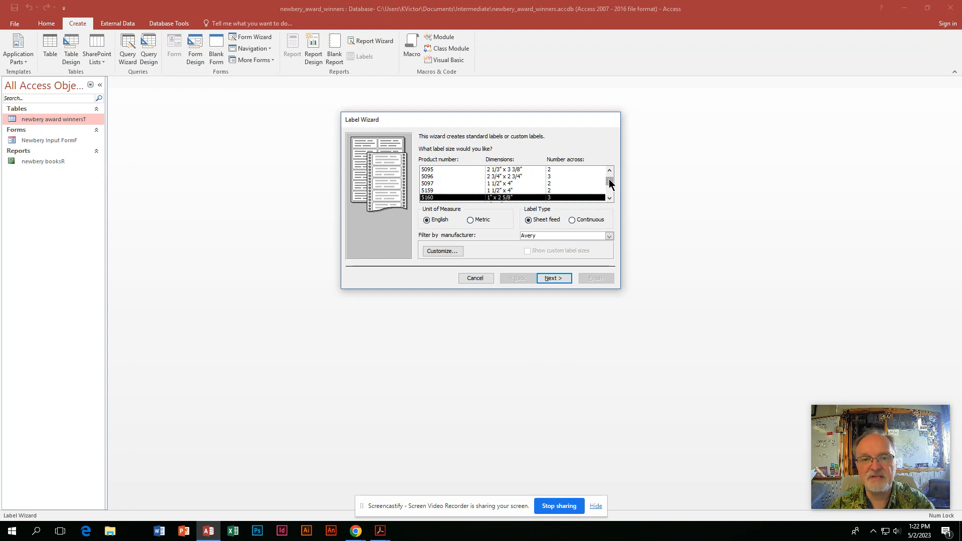
{"action": "mouse_move", "coordinate": [609, 179]}
{"action": "left_mouse_down"}
{"action": "mouse_move", "coordinate": [608, 189]}
{"action": "mouse_move", "coordinate": [605, 164]}
{"action": "mouse_move", "coordinate": [608, 197]}
{"action": "mouse_move", "coordinate": [609, 163]}
{"action": "left_mouse_up"}
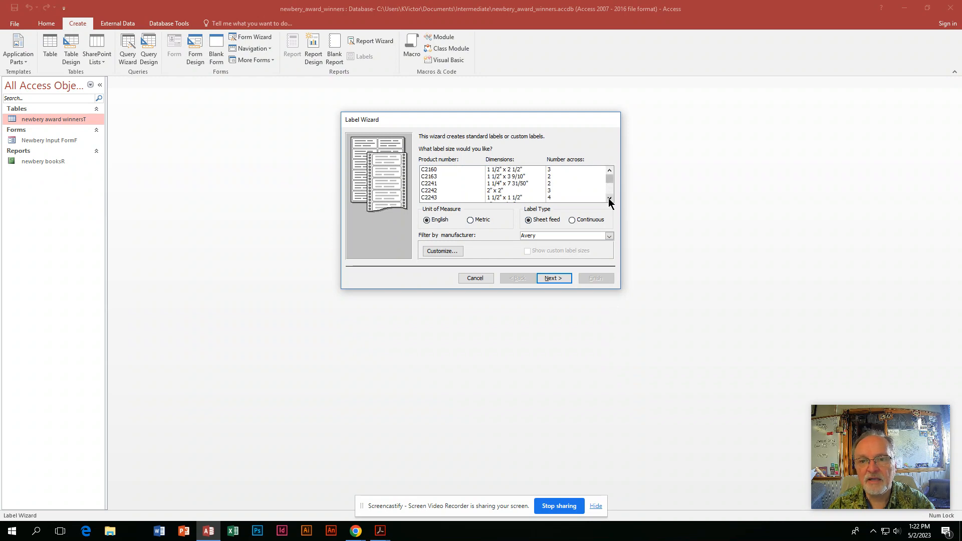
{"action": "left_click", "coordinate": [610, 198]}
{"action": "left_click_drag", "start_coordinate": [608, 199], "coordinate": [610, 170]}
{"action": "left_click", "coordinate": [609, 170]}
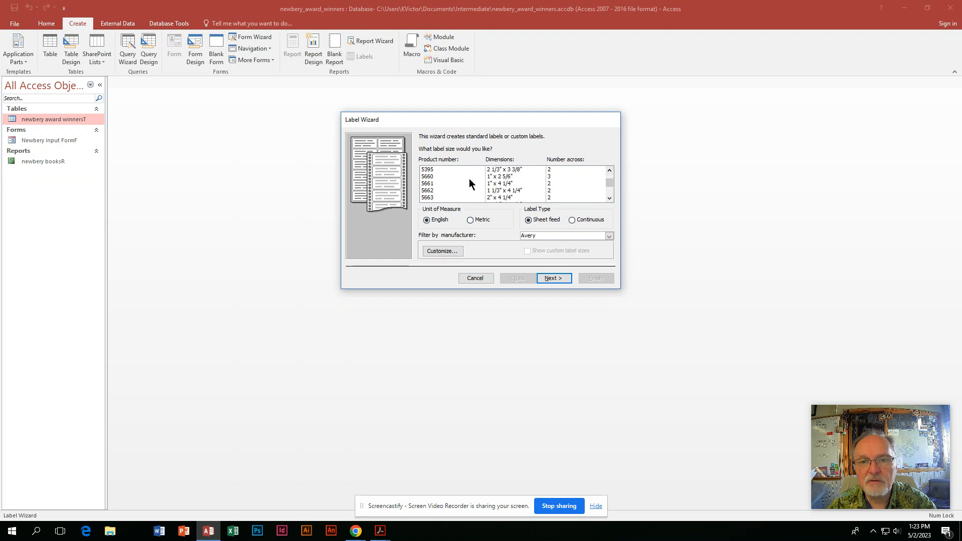
{"action": "left_click", "coordinate": [448, 178]}
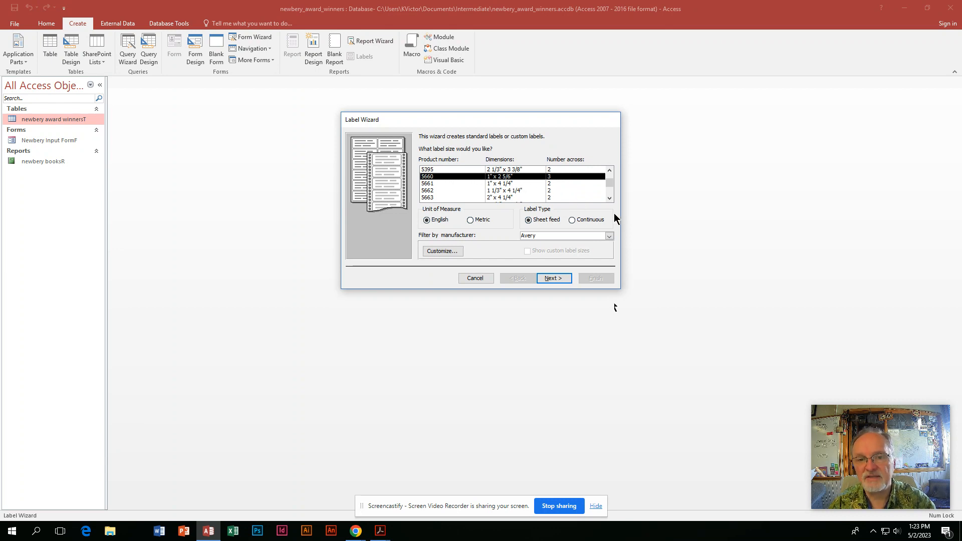
{"action": "left_click", "coordinate": [553, 278]}
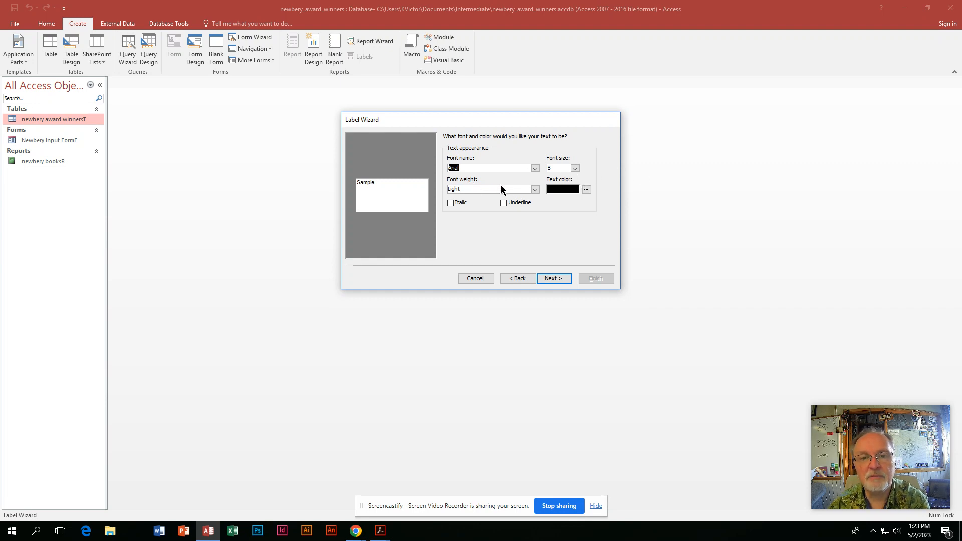
{"action": "left_click", "coordinate": [554, 279]}
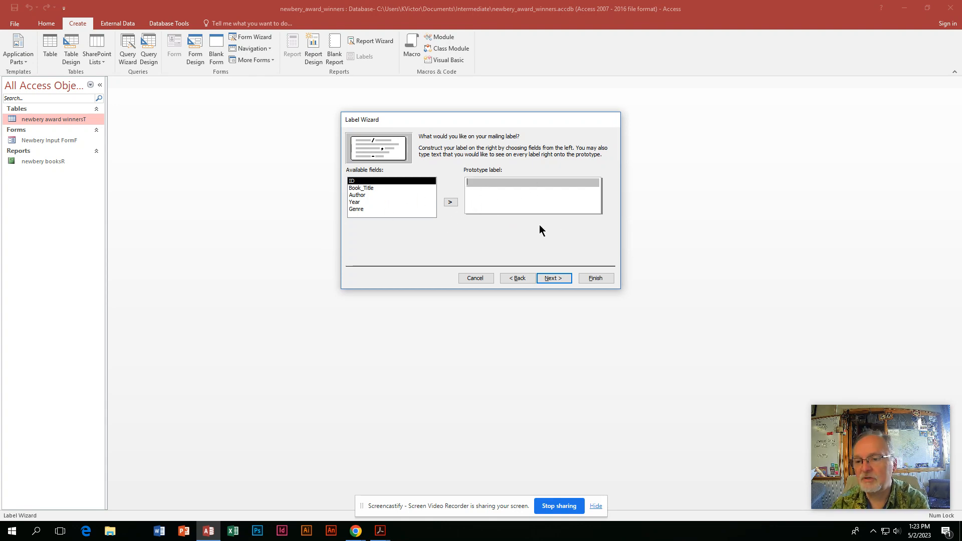
Place the Author field on the first line of the prototype label and Book_Title on the second line
{"action": "left_click", "coordinate": [363, 195]}
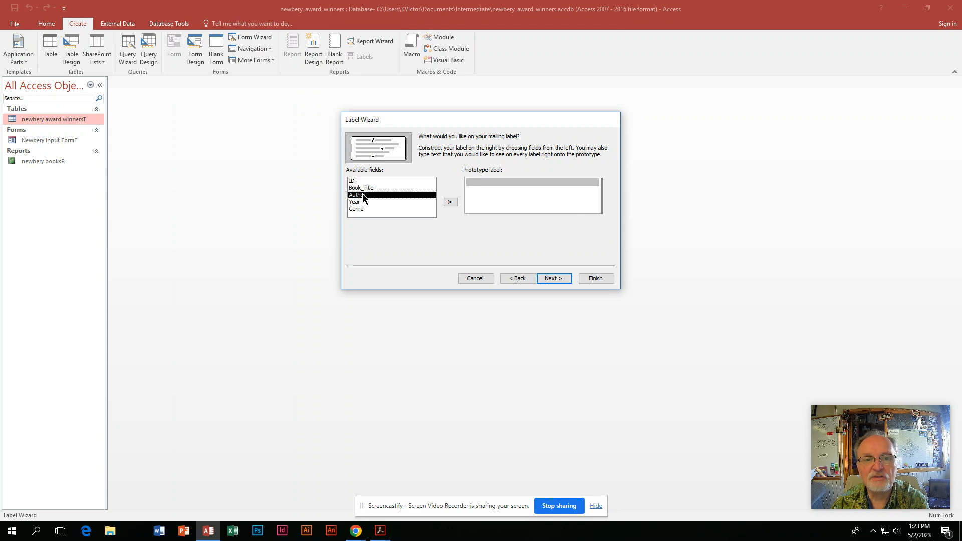
{"action": "left_click", "coordinate": [450, 203]}
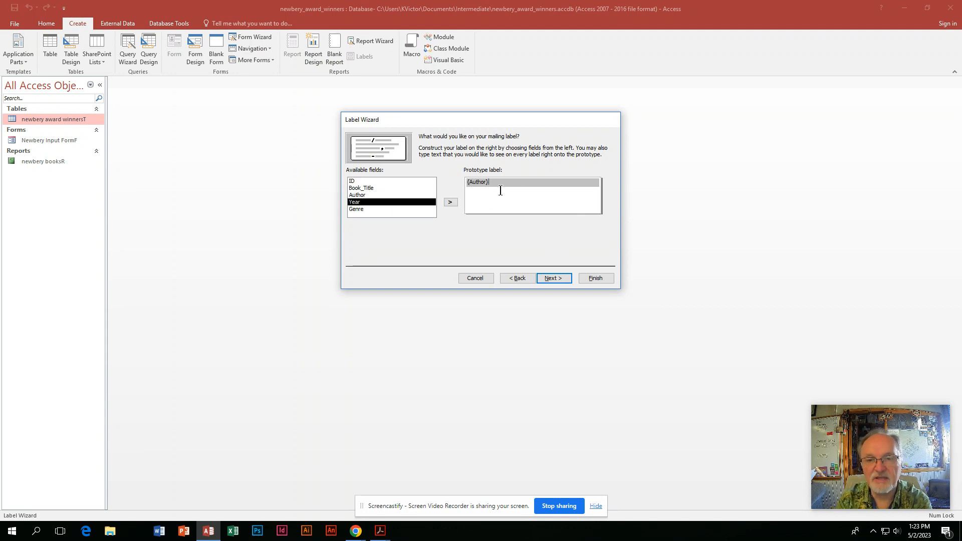
{"action": "key", "text": "Return"}
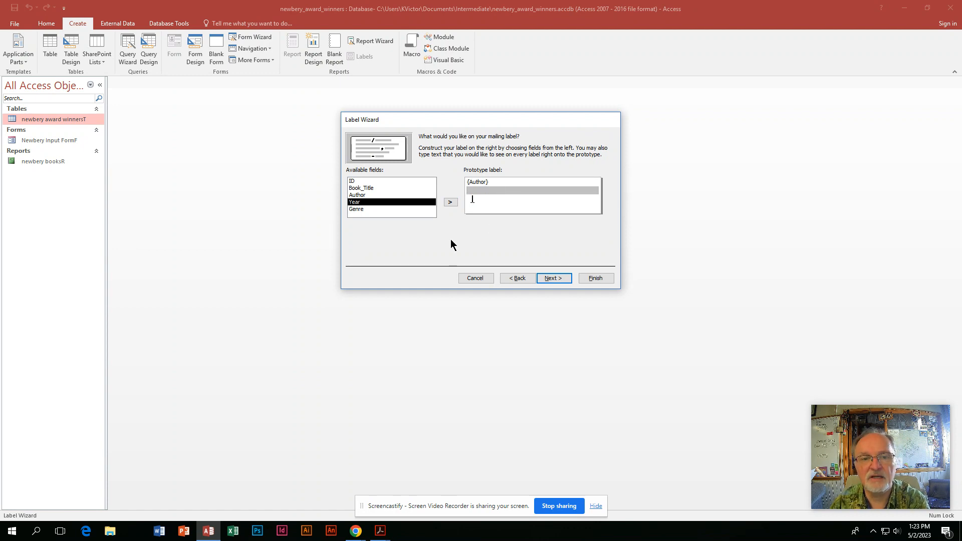
{"action": "left_click", "coordinate": [380, 186]}
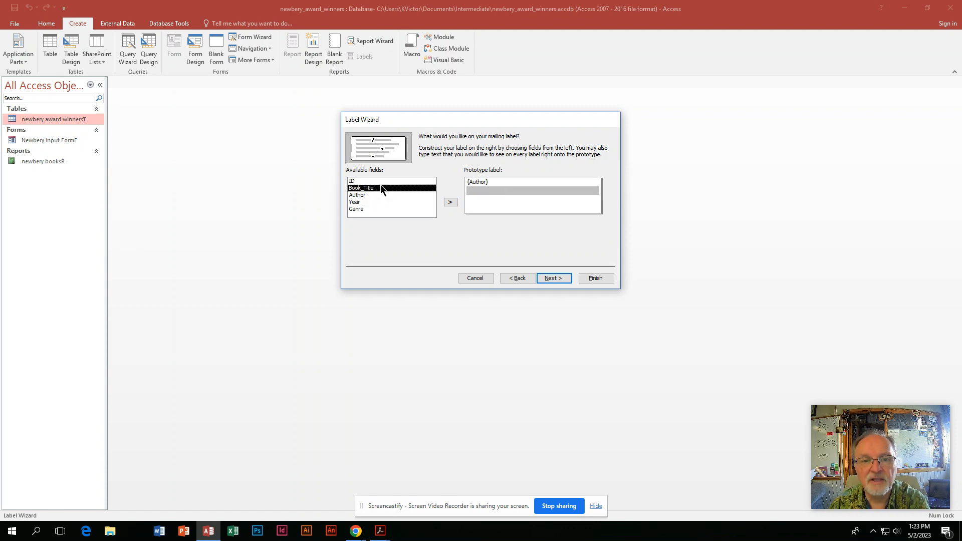
{"action": "left_click", "coordinate": [450, 202]}
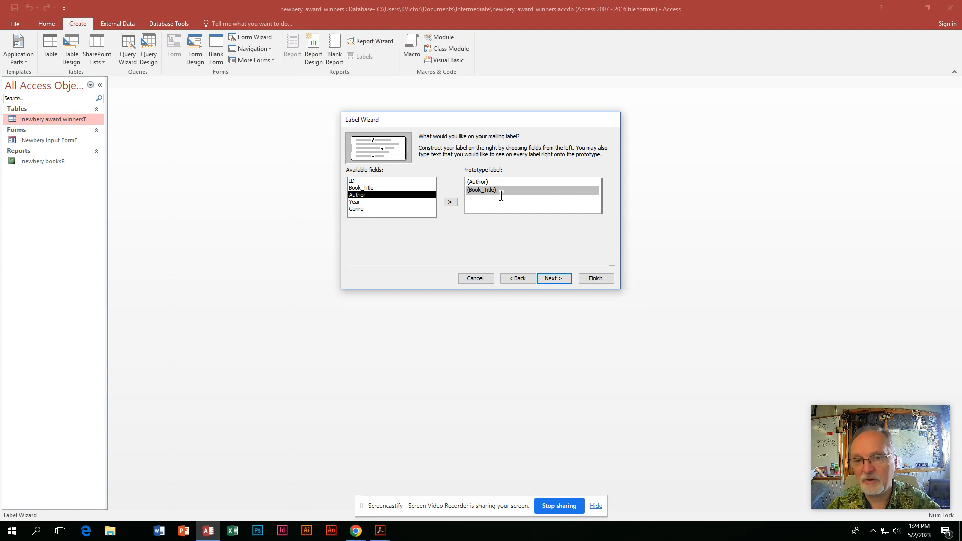
{"action": "type", "text": ","}
{"action": "left_click", "coordinate": [384, 202]}
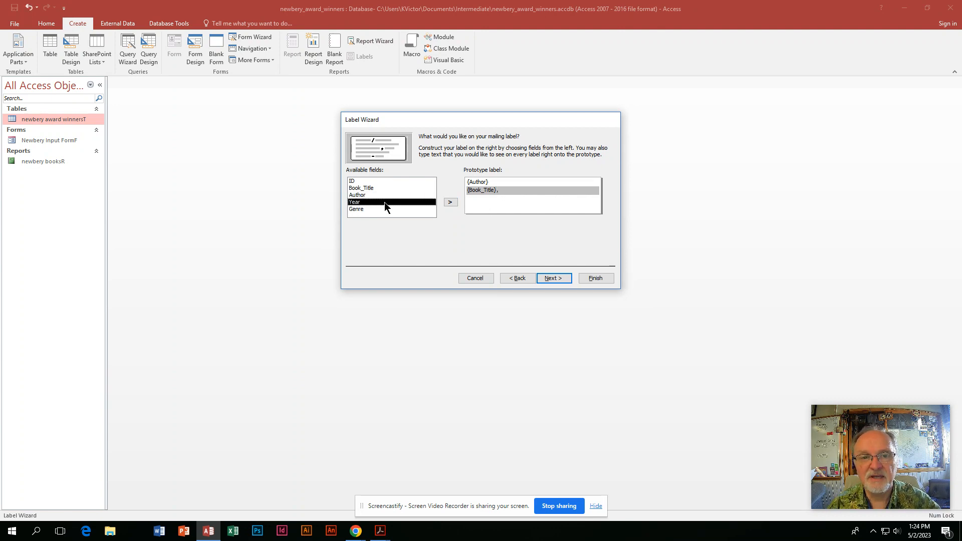
{"action": "left_click", "coordinate": [452, 200]}
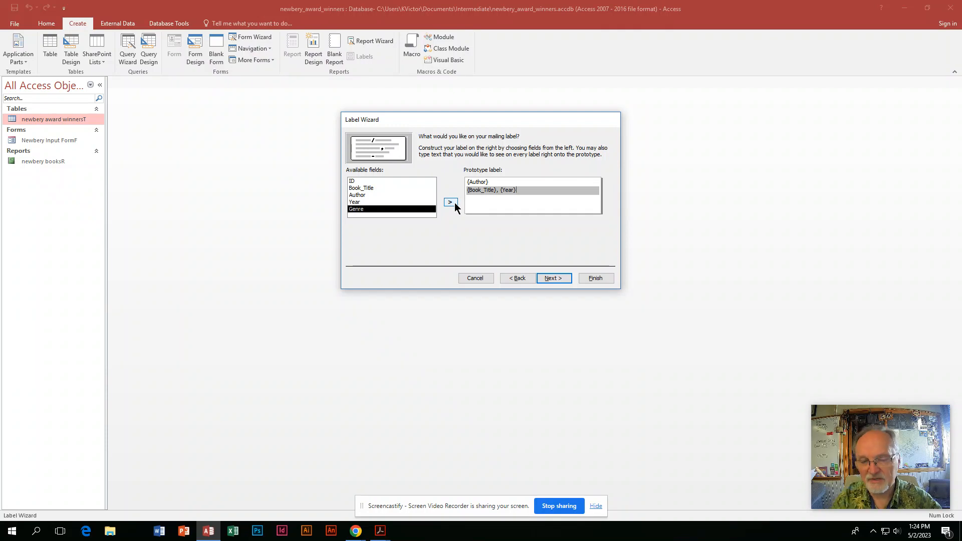
{"action": "key", "text": "BackSpace"}
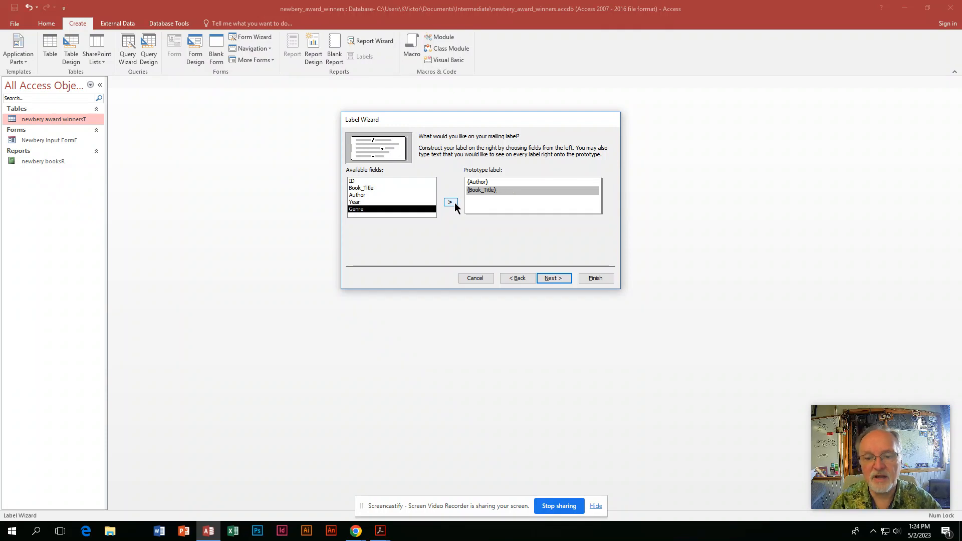
Place the Year and Genre fields on the third line of the prototype label, separated by a comma and a space
{"action": "key", "text": "Return"}
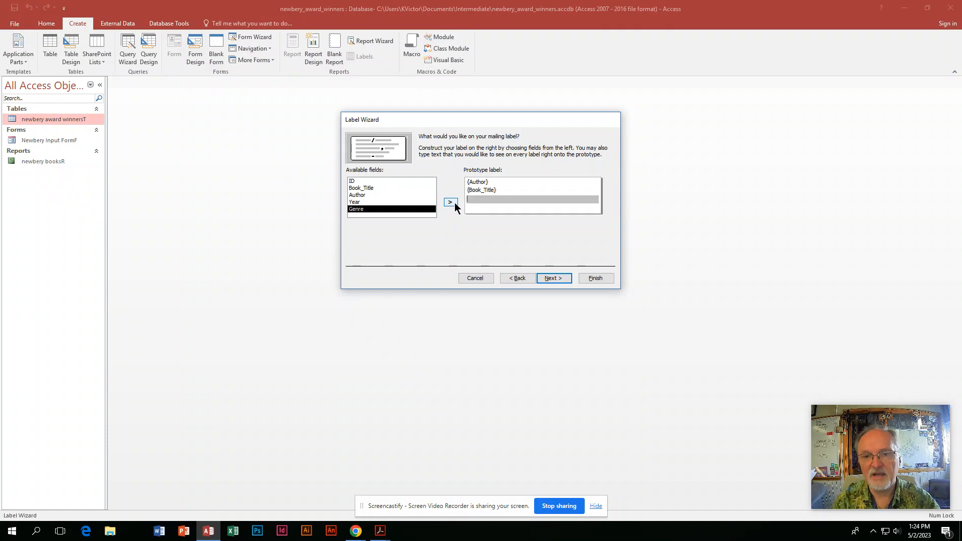
{"action": "left_click", "coordinate": [365, 201]}
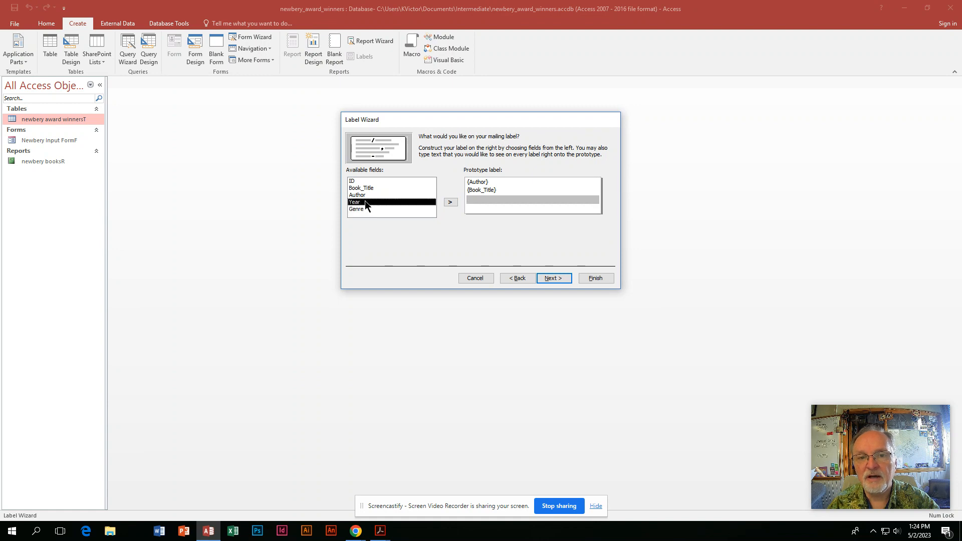
{"action": "left_click", "coordinate": [450, 203]}
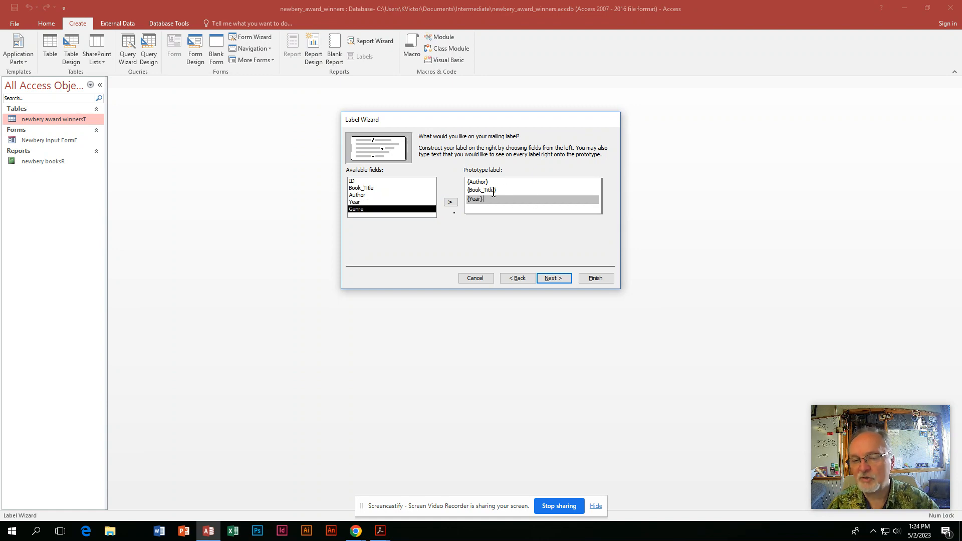
{"action": "left_click", "coordinate": [450, 203]}
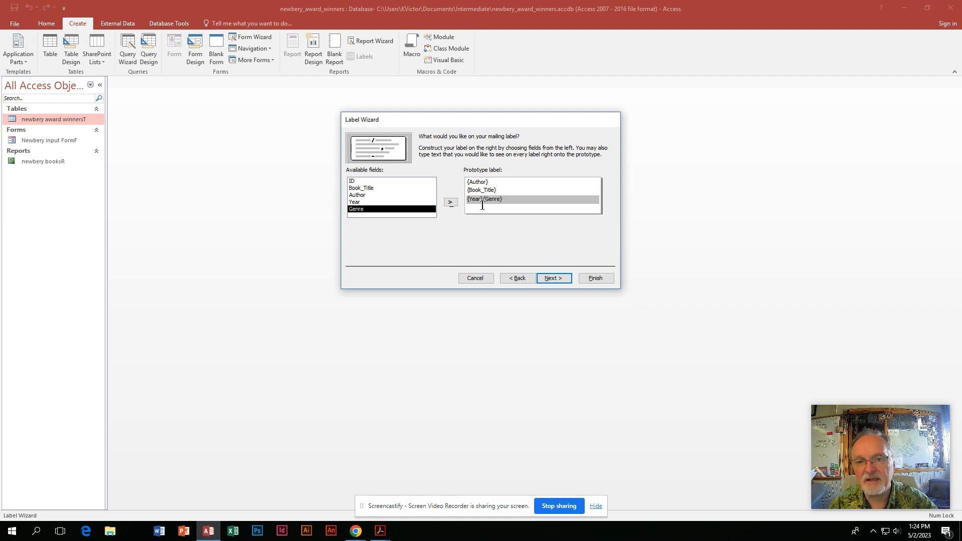
{"action": "left_click", "coordinate": [483, 201]}
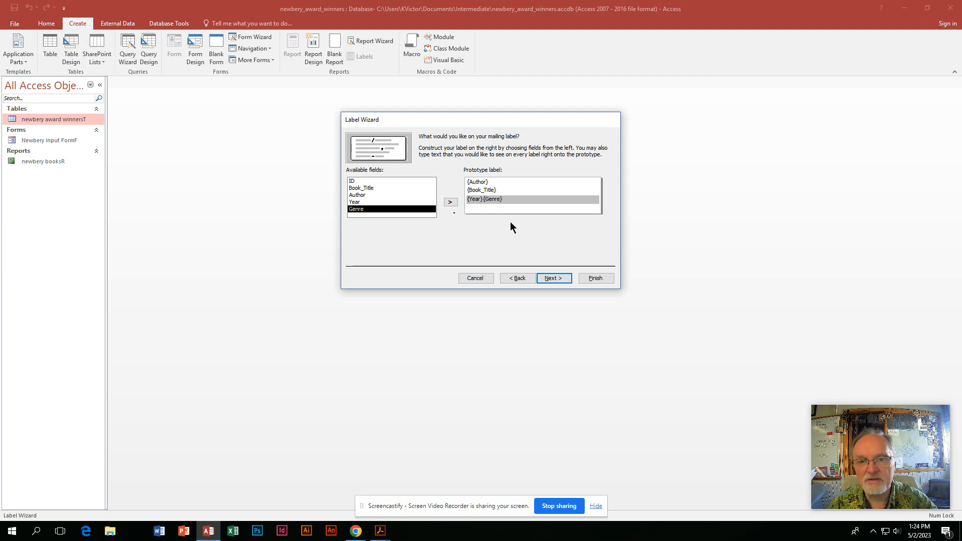
{"action": "type", "text": ","}
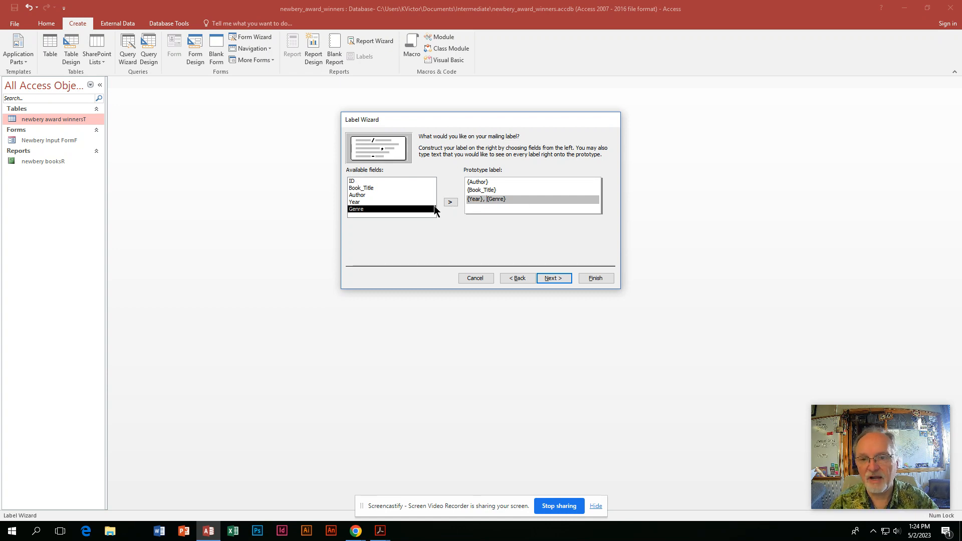
{"action": "left_click", "coordinate": [560, 280]}
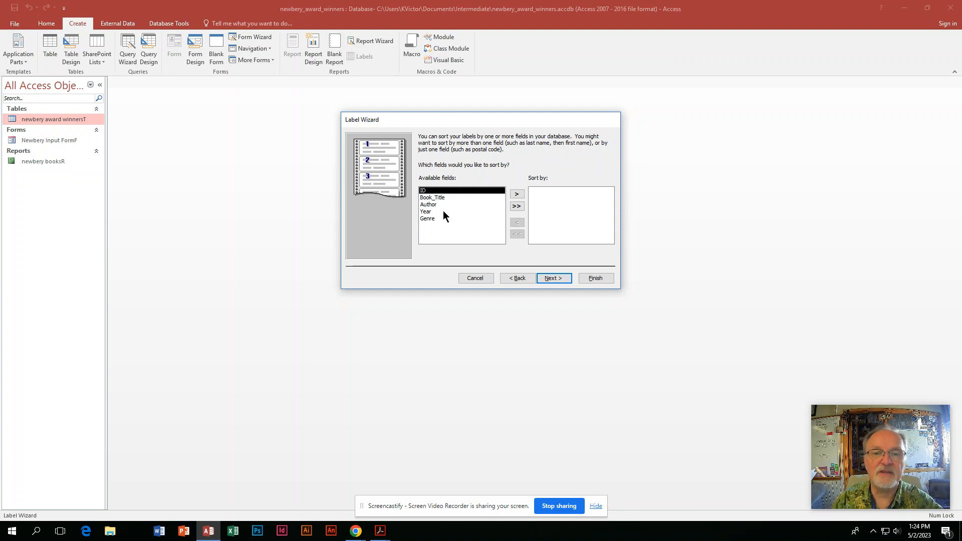
Sort the labels by the Year field
{"action": "left_click", "coordinate": [471, 212]}
{"action": "left_click", "coordinate": [517, 194]}
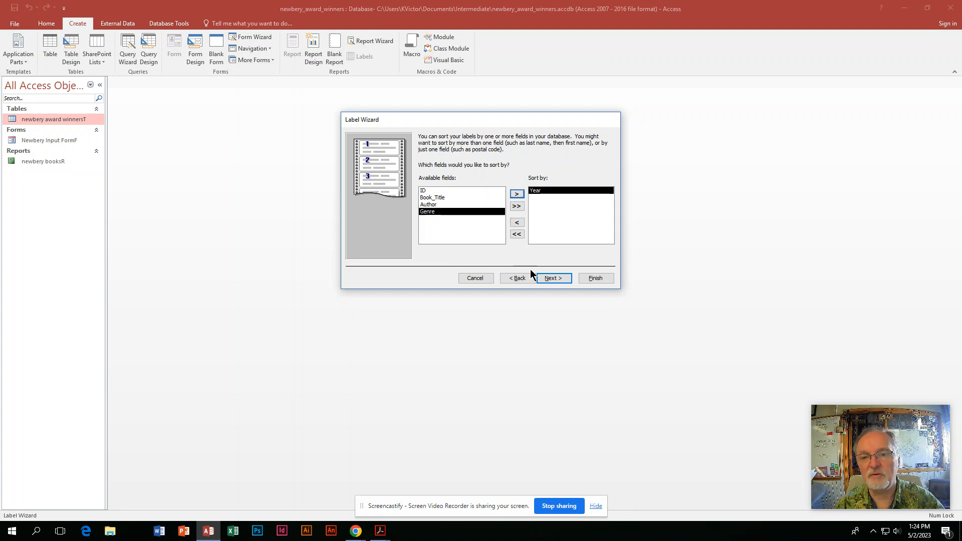
{"action": "left_click", "coordinate": [563, 279]}
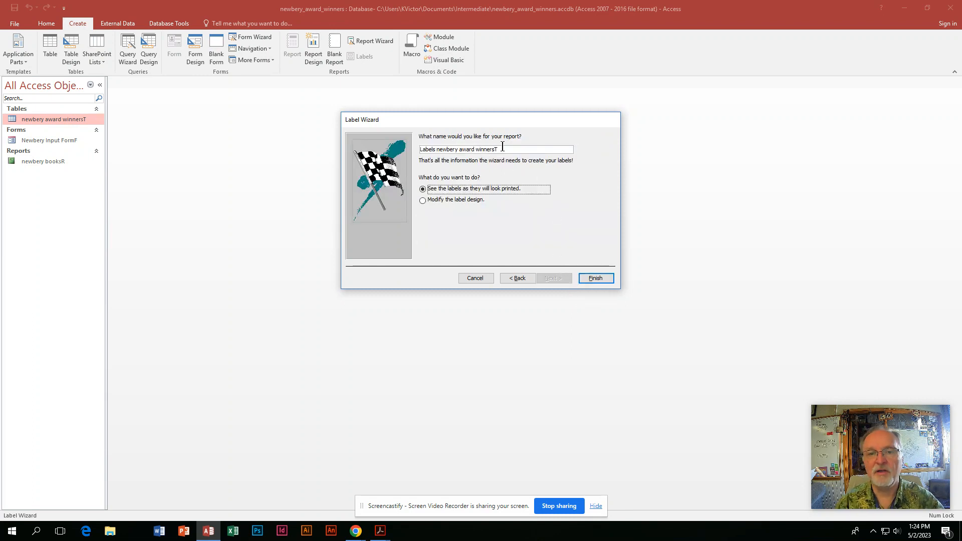
Name the label report Avery5660_booksR and finish the wizard to see the labels as they will look printed
{"action": "left_click_drag", "start_coordinate": [503, 149], "coordinate": [377, 144]}
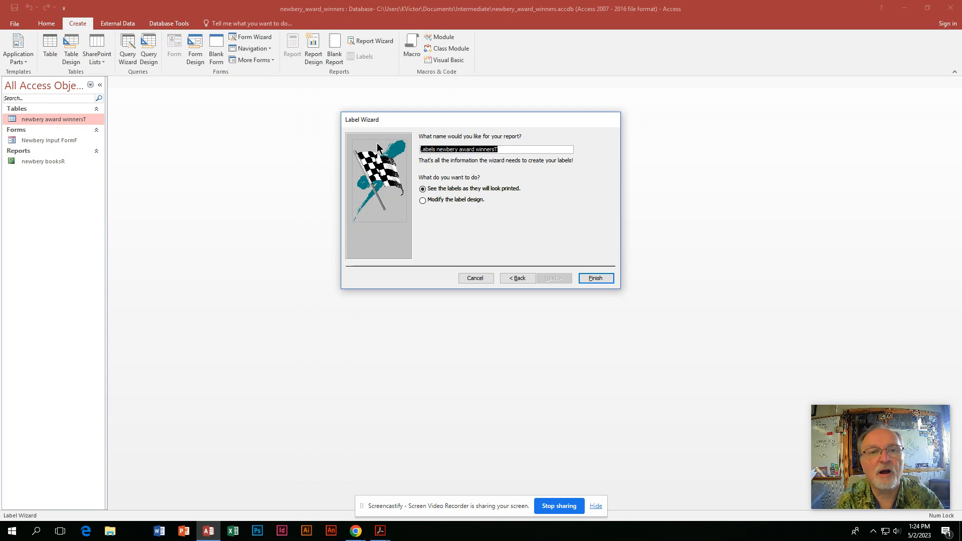
{"action": "type", "text": "A"}
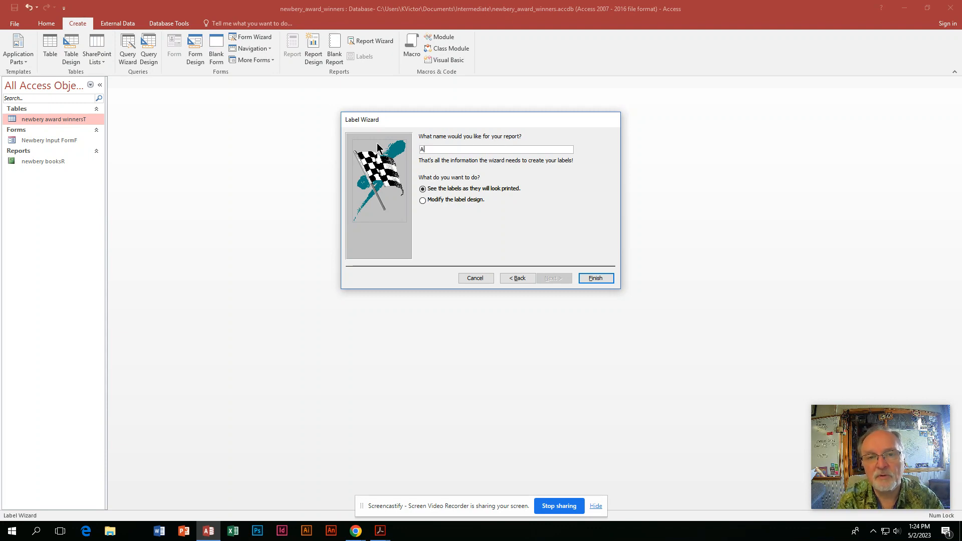
{"action": "type", "text": "very566"}
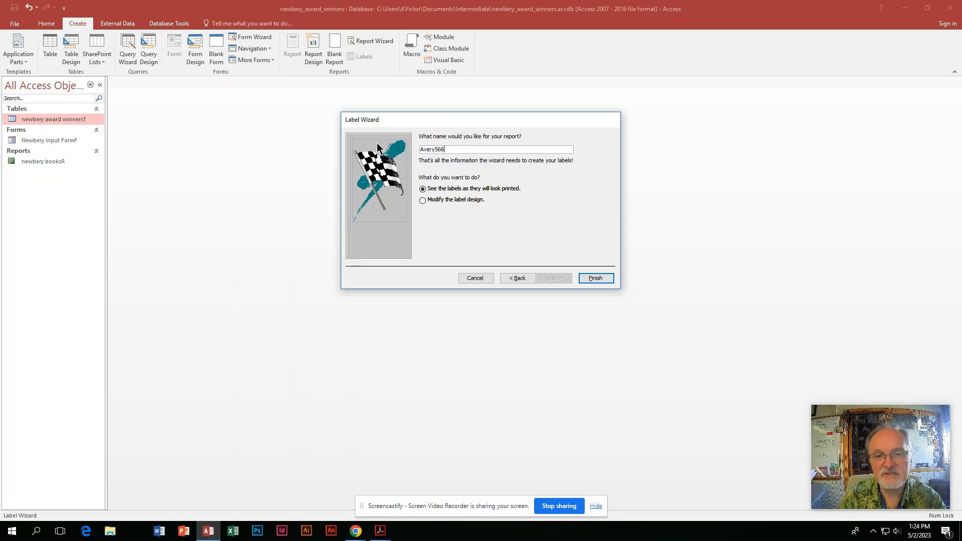
{"action": "type", "text": "0_book"}
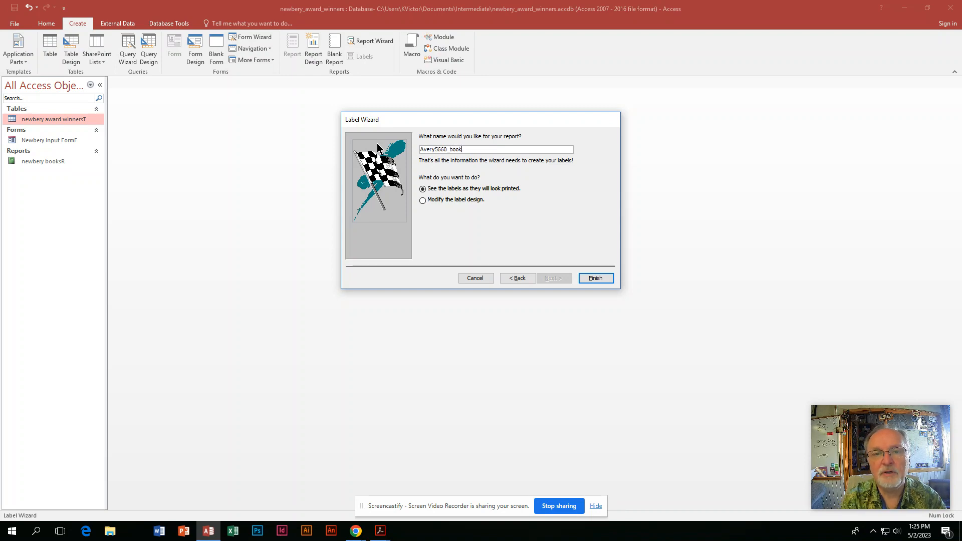
{"action": "type", "text": "sR"}
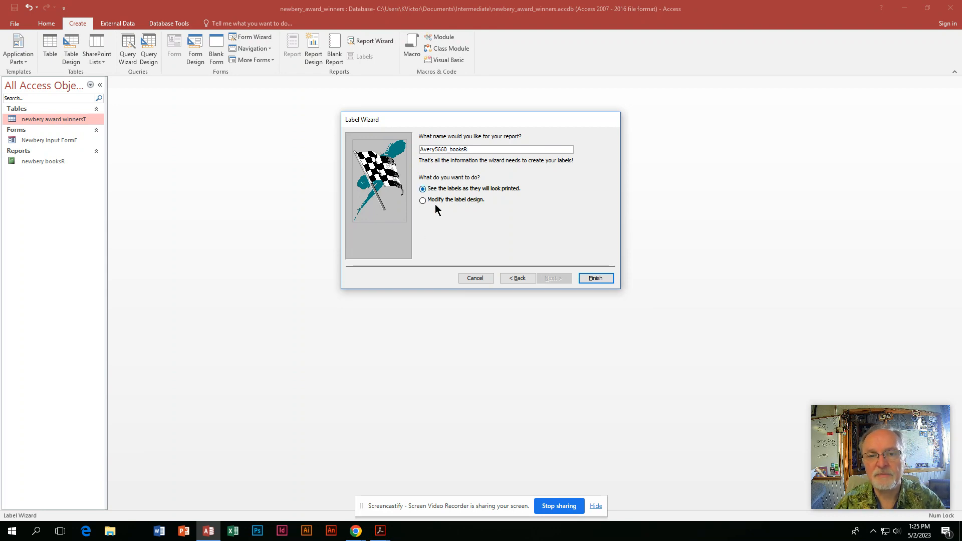
{"action": "left_click", "coordinate": [594, 278]}
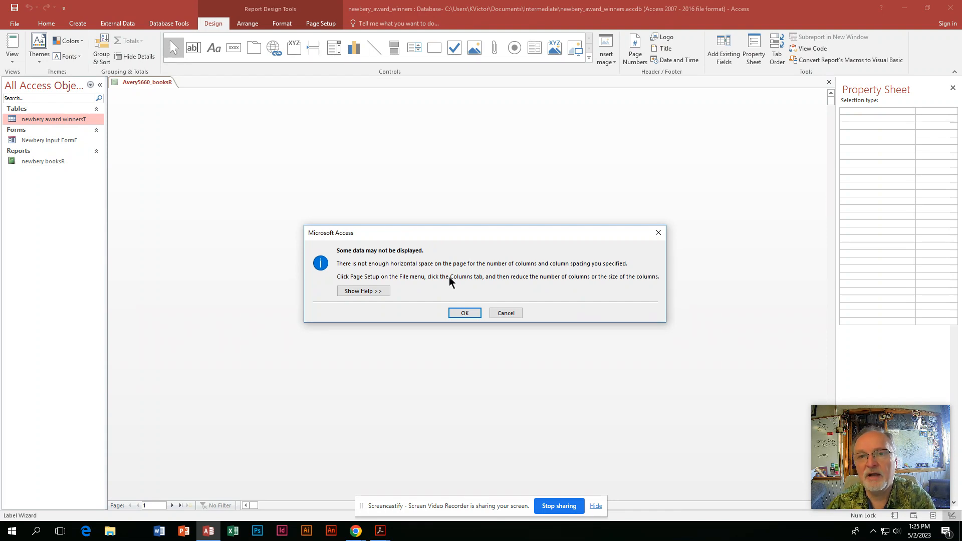
{"action": "left_click", "coordinate": [466, 313]}
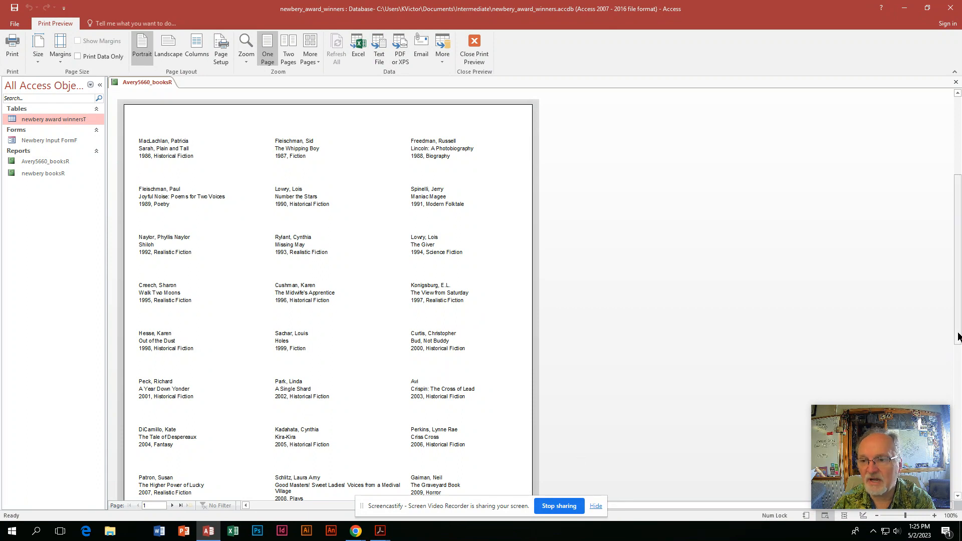
Examine the layout and order of the book labels across the print preview page
{"action": "left_click_drag", "start_coordinate": [956, 332], "coordinate": [956, 357]}
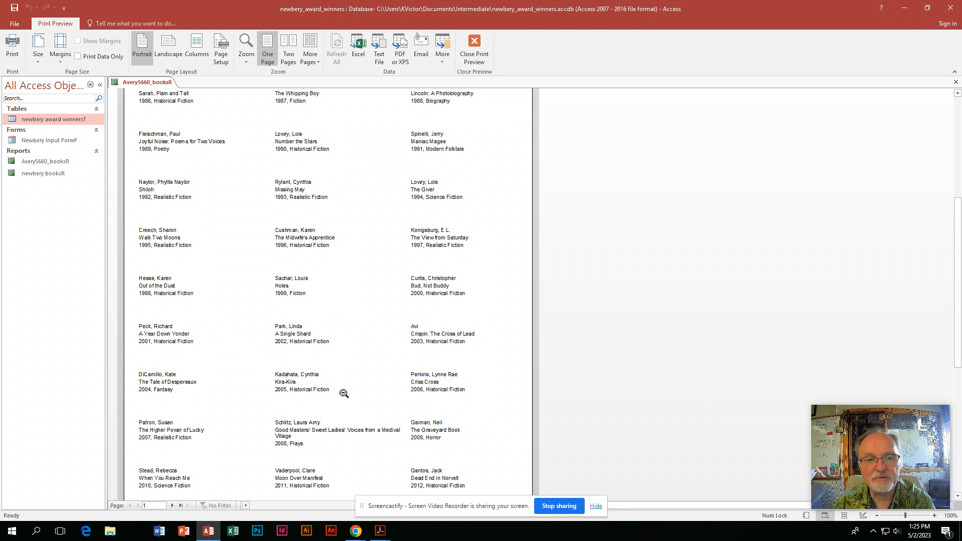
{"action": "scroll", "coordinate": [344, 381], "scroll_direction": "up", "scroll_amount": 3}
{"action": "scroll", "coordinate": [323, 268], "scroll_direction": "down", "scroll_amount": 5}
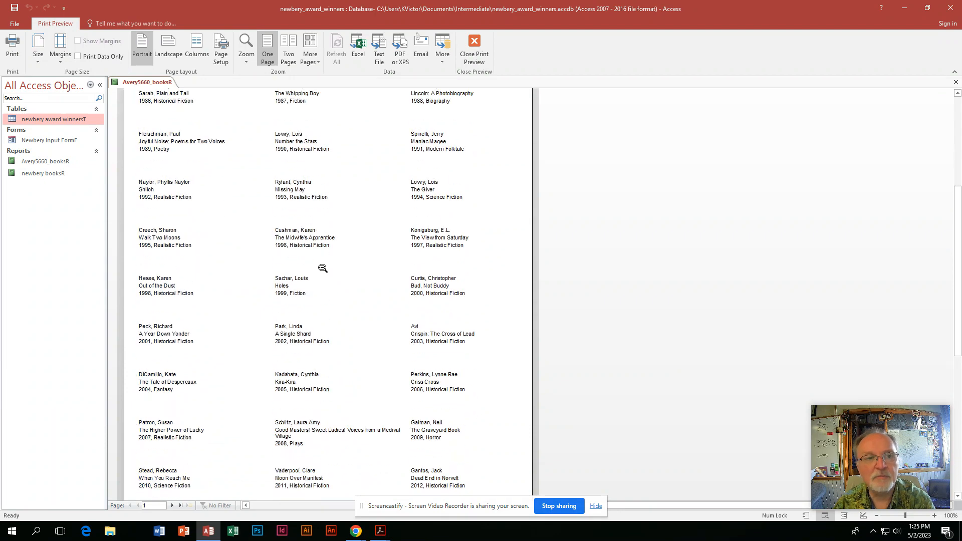
{"action": "scroll", "coordinate": [323, 268], "scroll_direction": "up", "scroll_amount": 3}
{"action": "scroll", "coordinate": [322, 268], "scroll_direction": "up", "scroll_amount": 1}
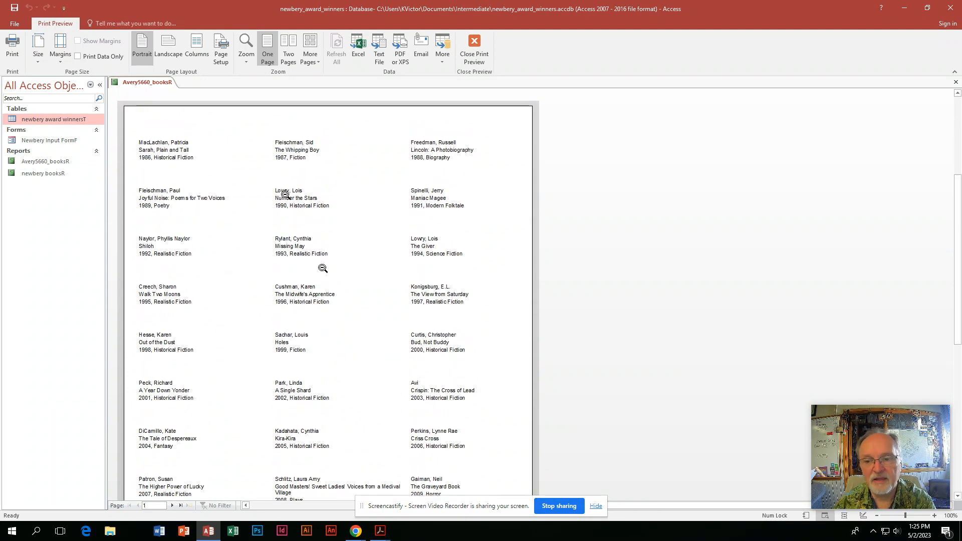
Inspect the Avery5660_booksR report in Design View and Report View, and return to Print Preview to check the label columns
{"action": "left_click", "coordinate": [863, 515]}
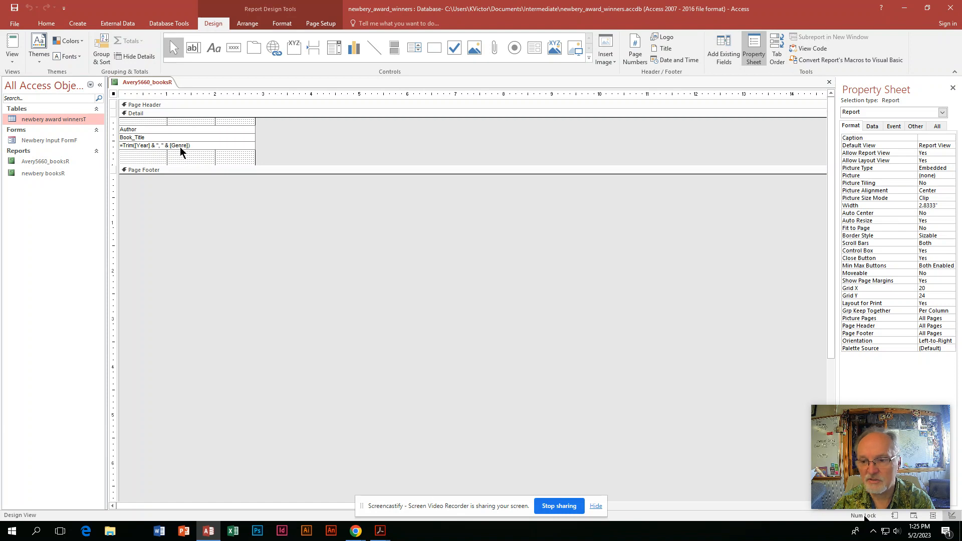
{"action": "left_click", "coordinate": [894, 515]}
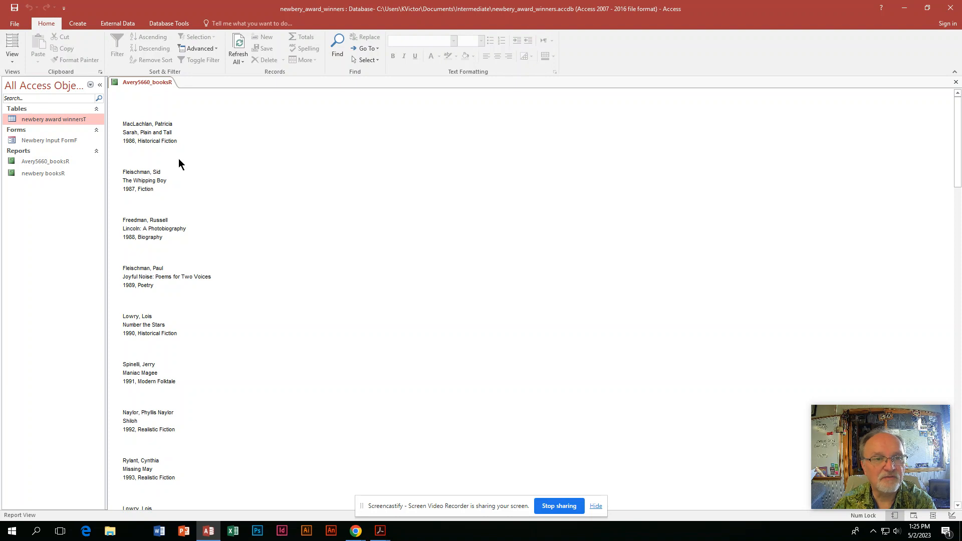
{"action": "left_click", "coordinate": [913, 517]}
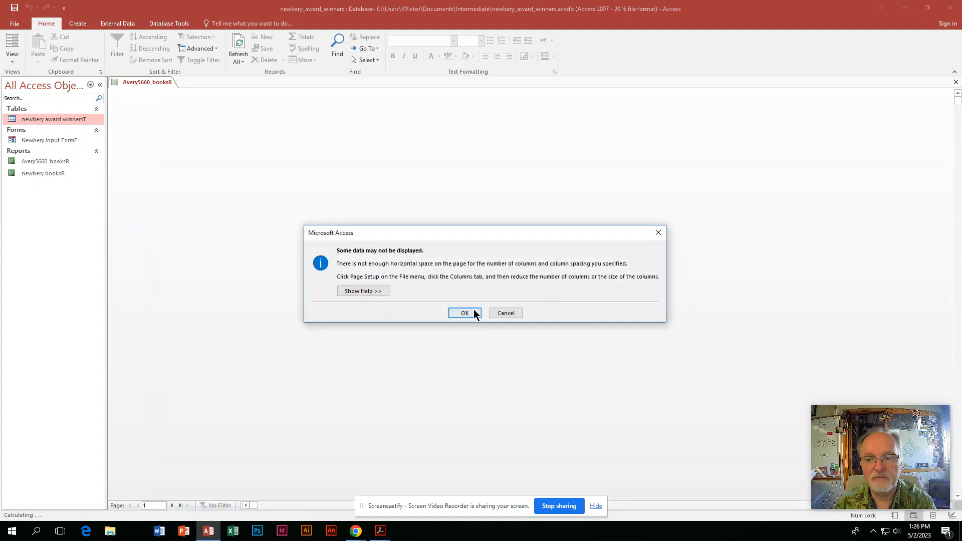
{"action": "left_click", "coordinate": [465, 313]}
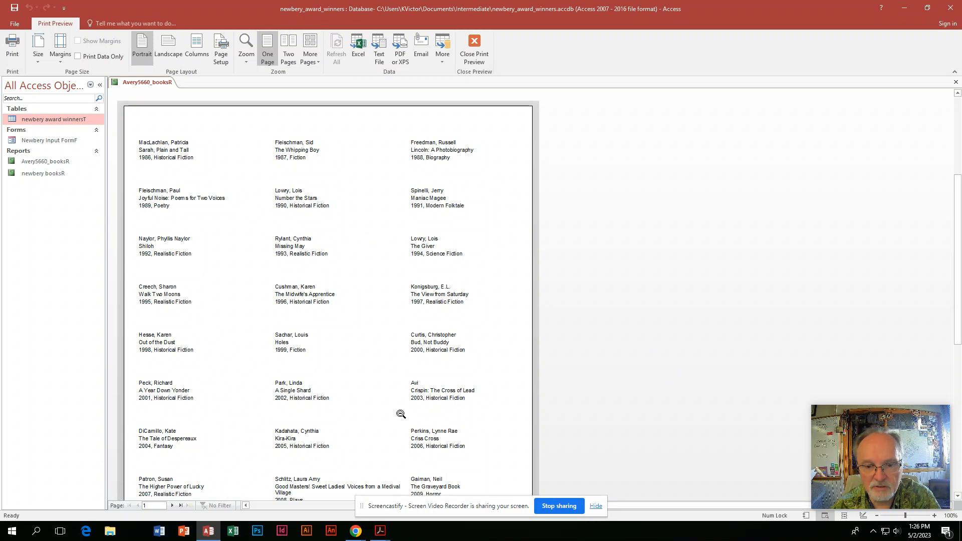
{"action": "scroll", "coordinate": [401, 414], "scroll_direction": "down", "scroll_amount": 3}
{"action": "scroll", "coordinate": [401, 414], "scroll_direction": "up", "scroll_amount": 3}
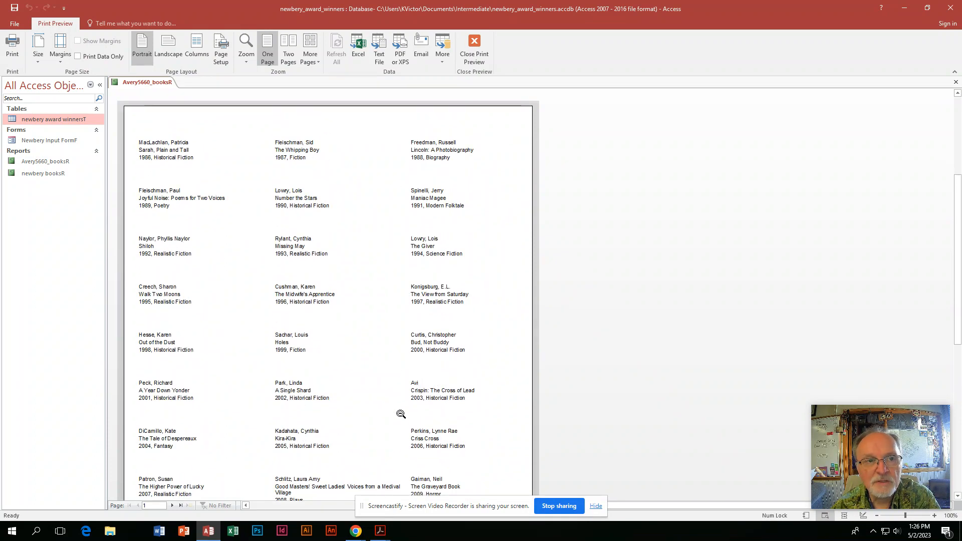